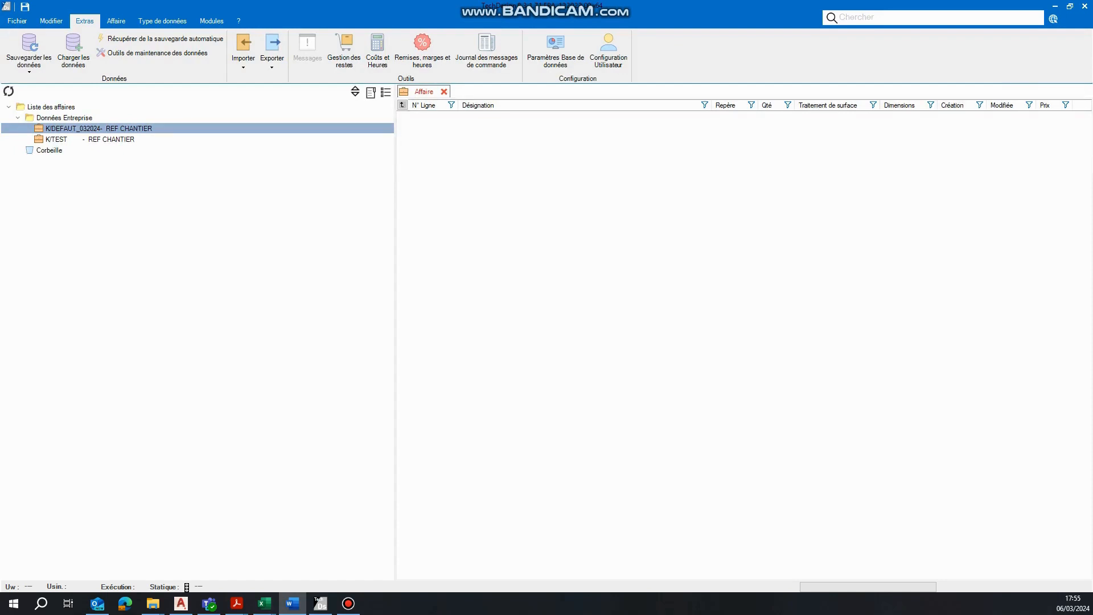
- Export the project K/TEST with its associated data to the Bureau folder
{"action": "left_click", "coordinate": [17, 21]}
{"action": "left_click", "coordinate": [85, 21]}
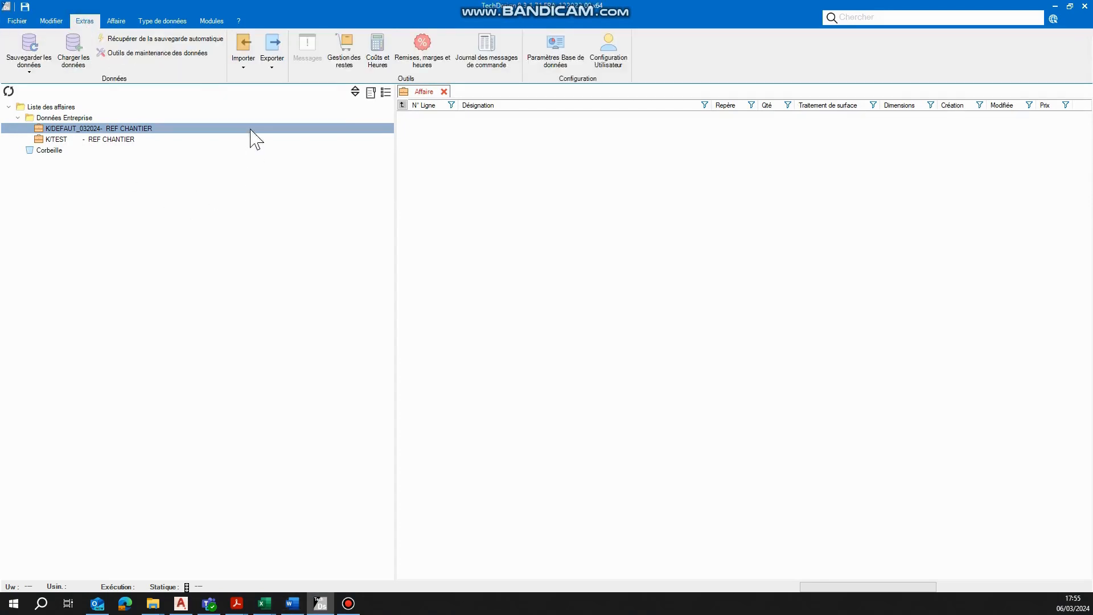
{"action": "left_click", "coordinate": [273, 70]}
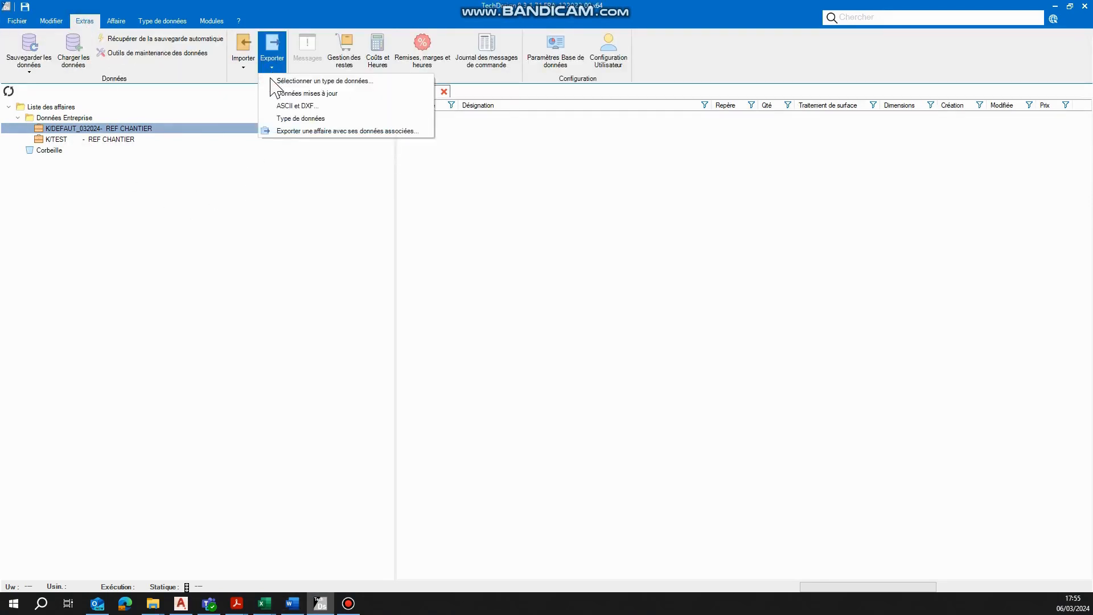
{"action": "left_click", "coordinate": [320, 132]}
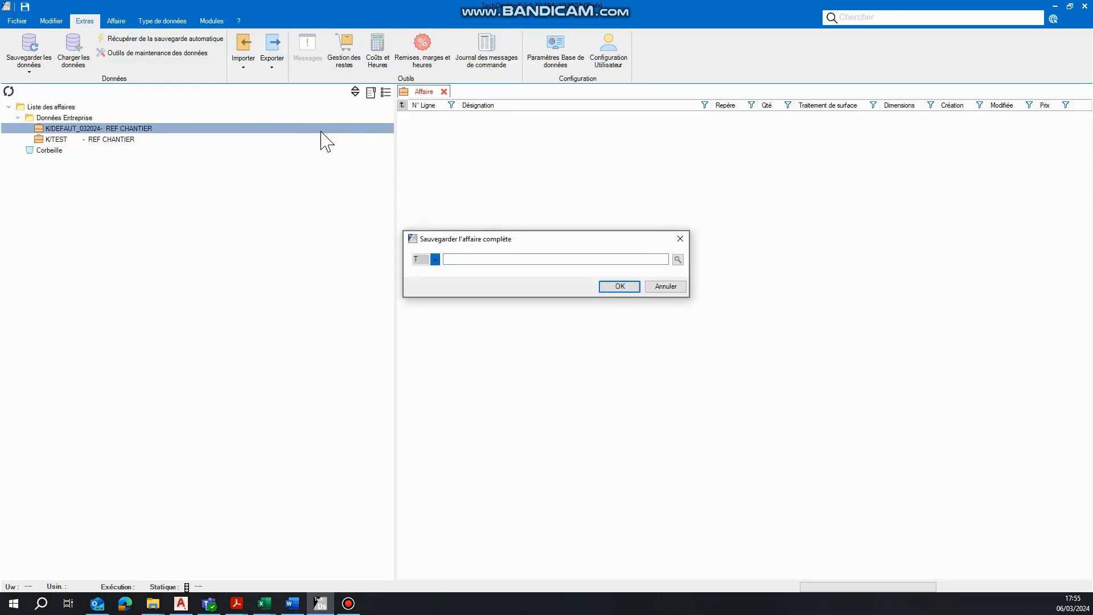
{"action": "left_click", "coordinate": [677, 260]}
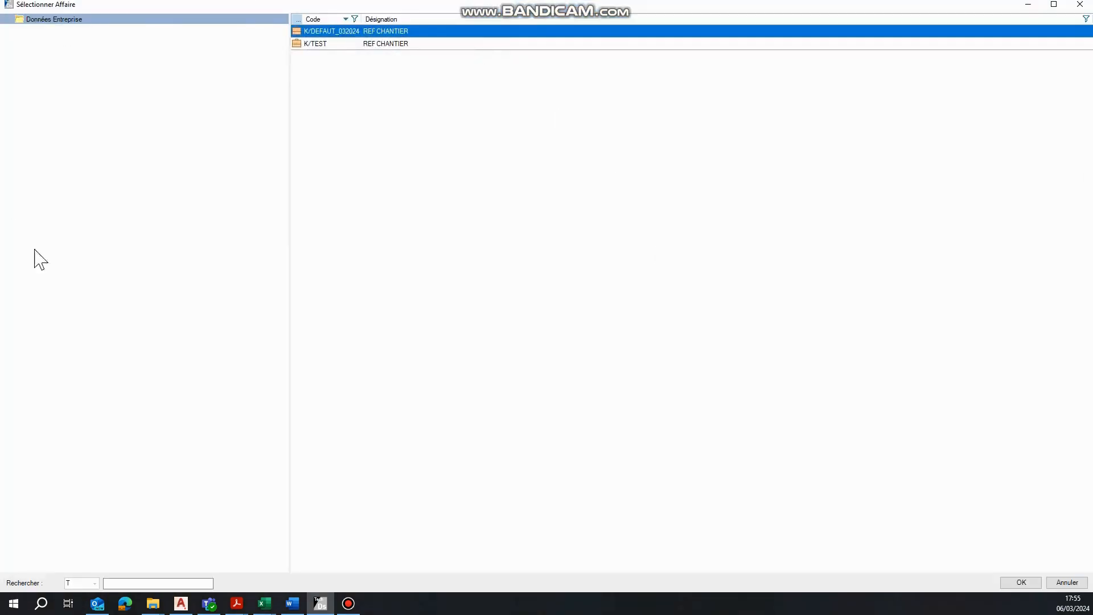
{"action": "double_click", "coordinate": [365, 45]}
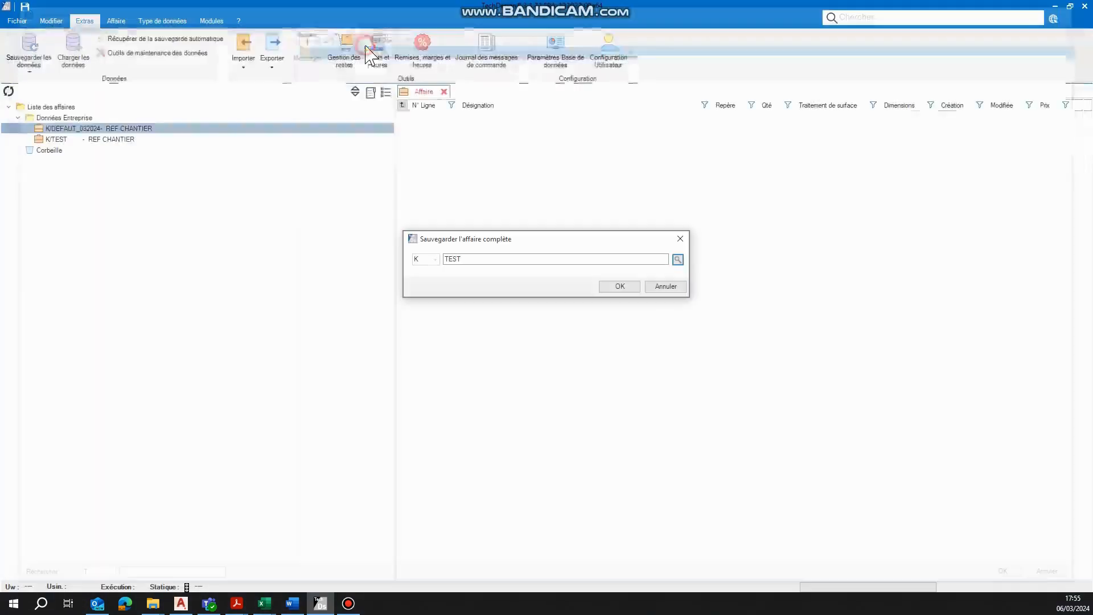
{"action": "left_click", "coordinate": [624, 286]}
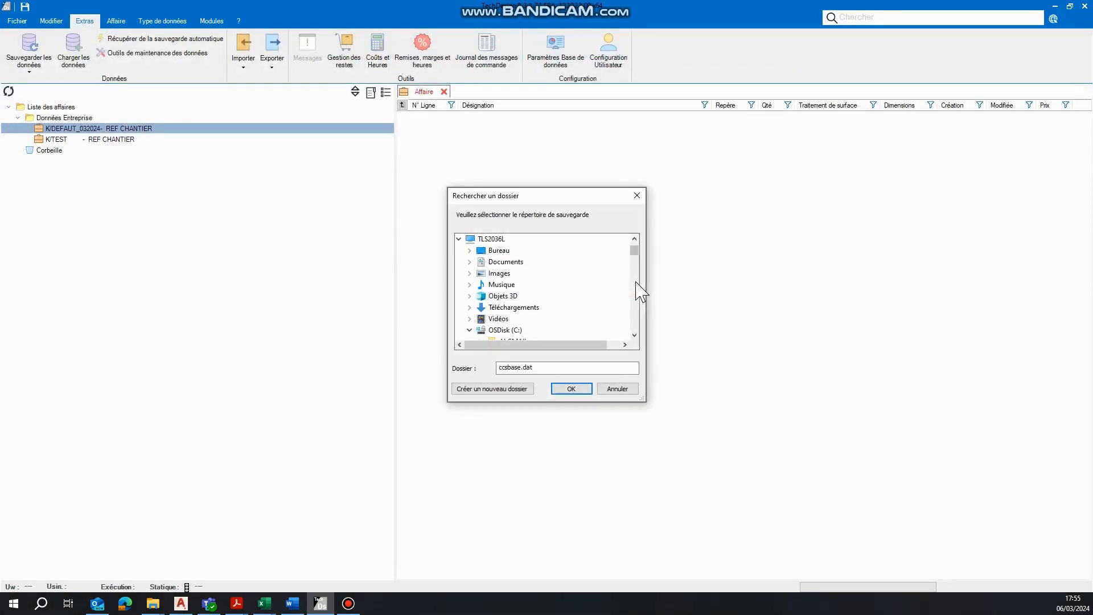
{"action": "double_click", "coordinate": [496, 251]}
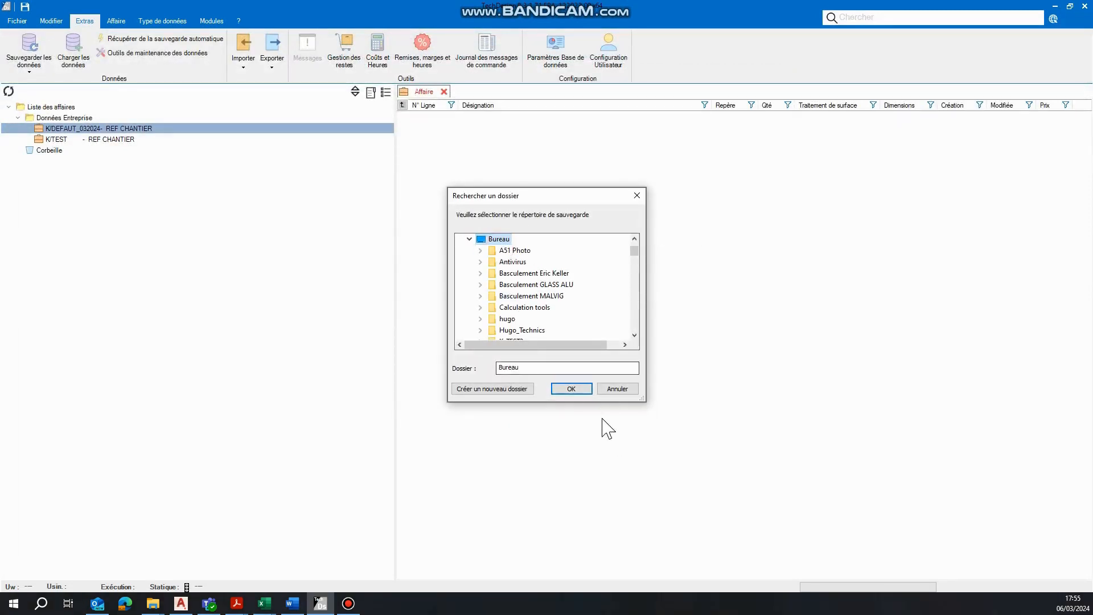
{"action": "left_click", "coordinate": [573, 389]}
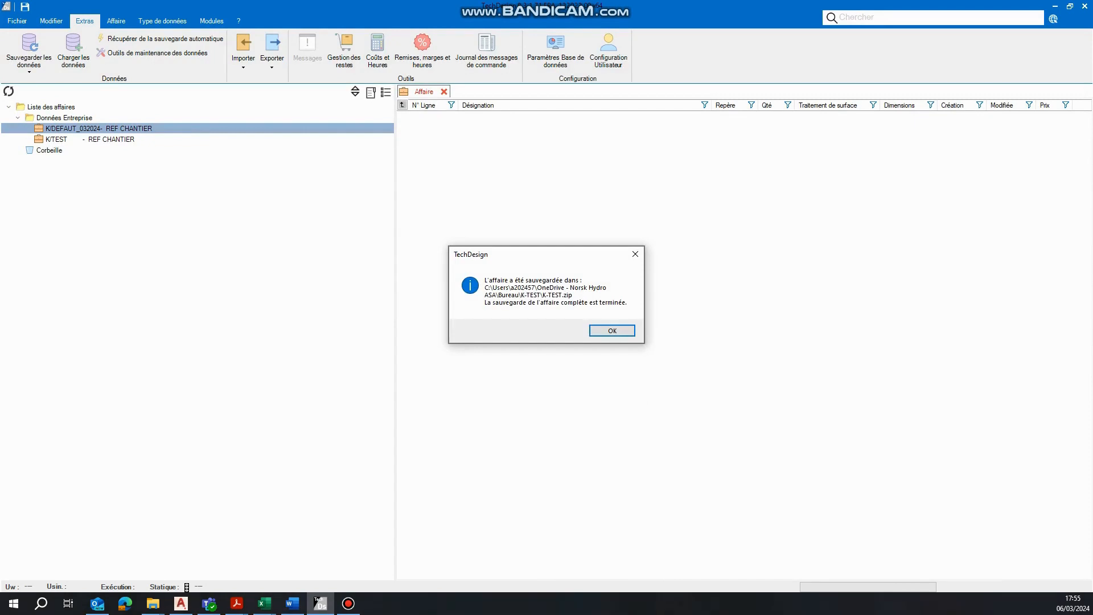
{"action": "left_click", "coordinate": [614, 331]}
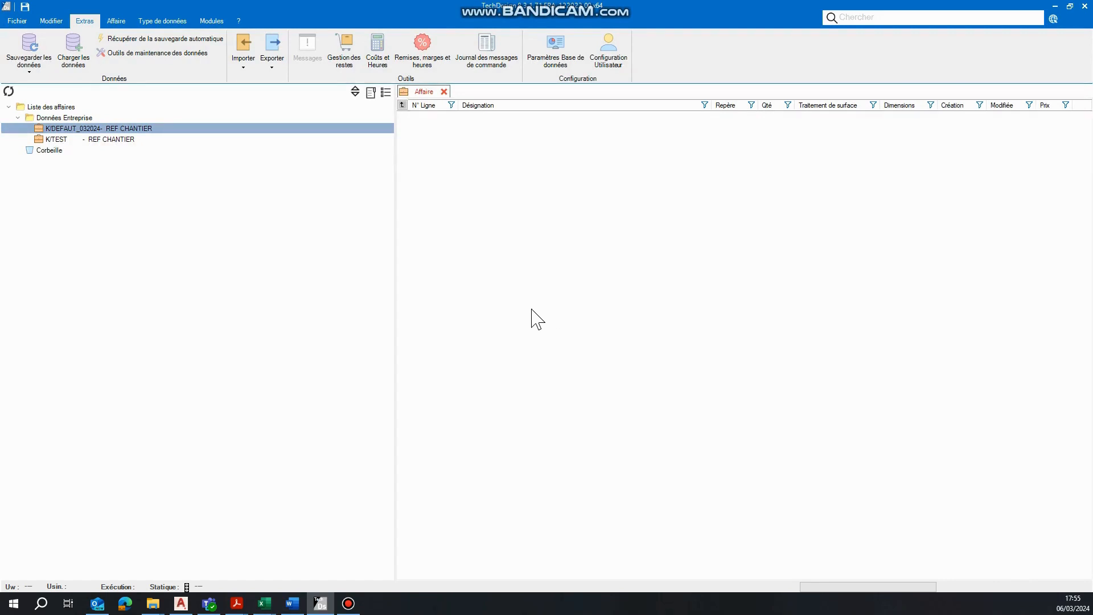
- Start importing a project with its associated data, choosing the K-TEST2 zip archive from the K-TEST2 folder on the Bureau as import file
{"action": "left_click", "coordinate": [239, 60]}
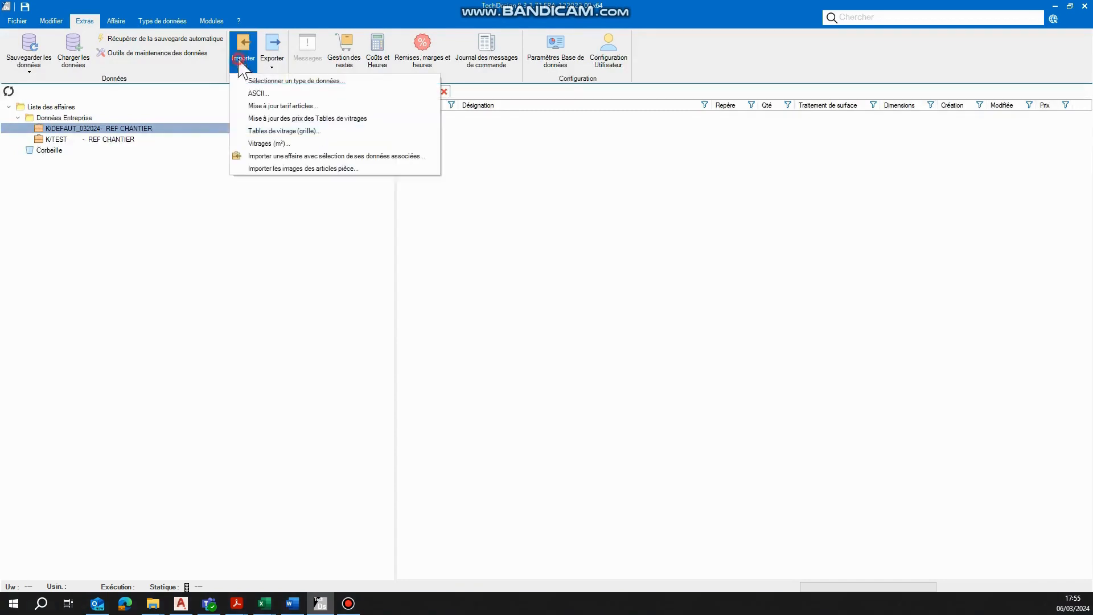
{"action": "left_click", "coordinate": [274, 162]}
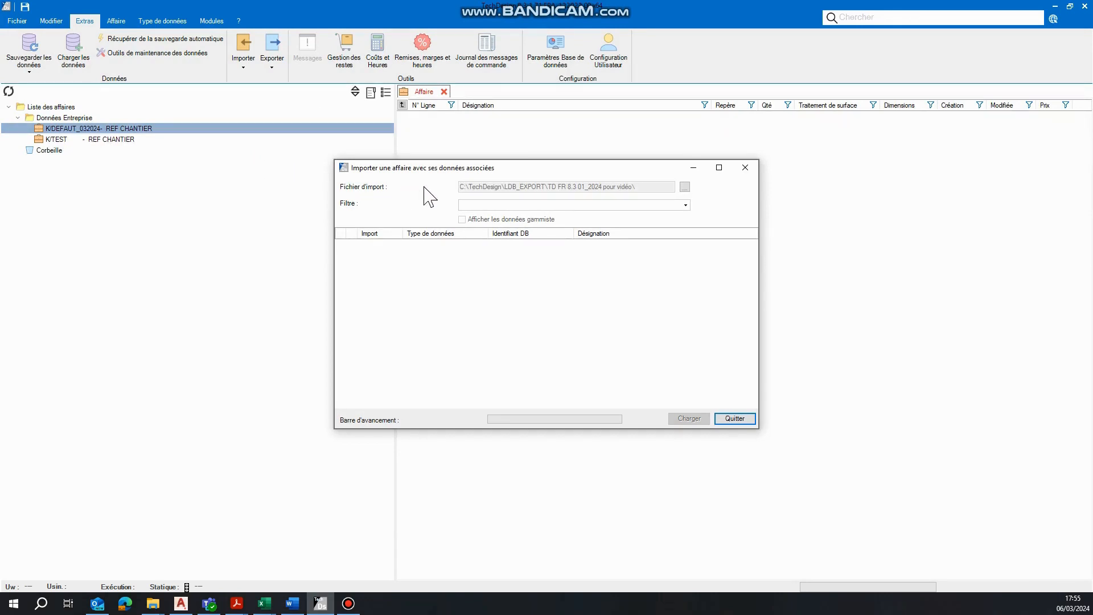
{"action": "left_click", "coordinate": [683, 187]}
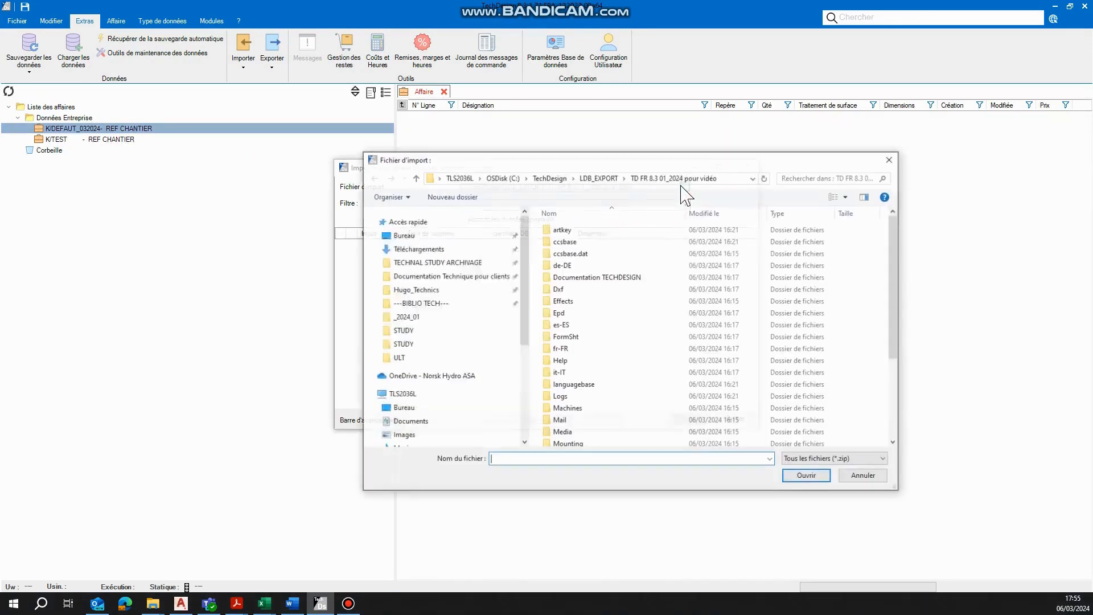
{"action": "scroll", "coordinate": [439, 239], "scroll_direction": "up", "scroll_amount": 2}
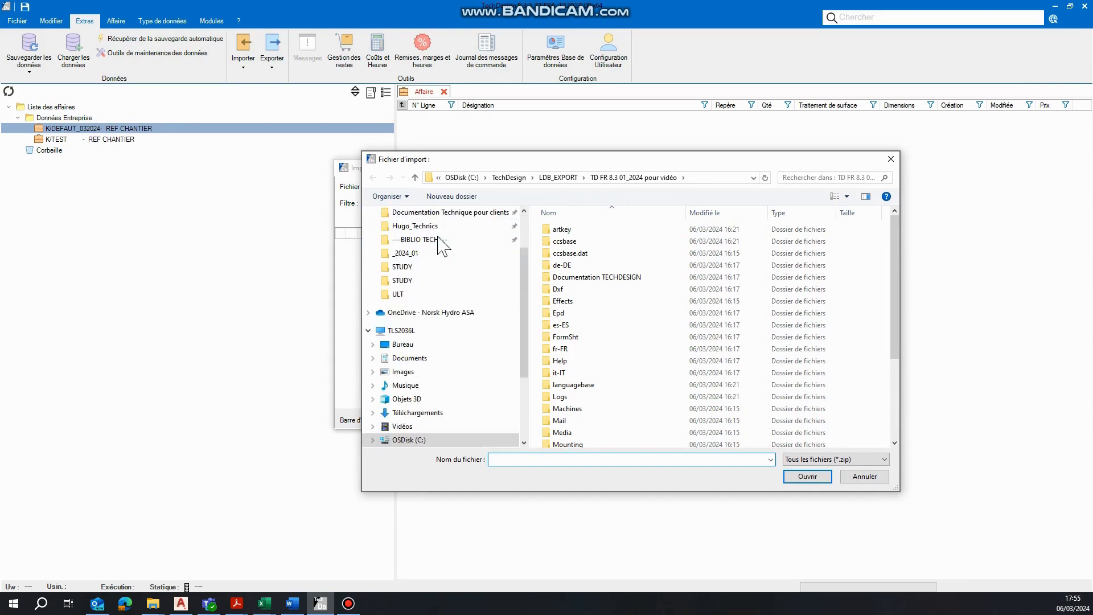
{"action": "left_click", "coordinate": [403, 234]}
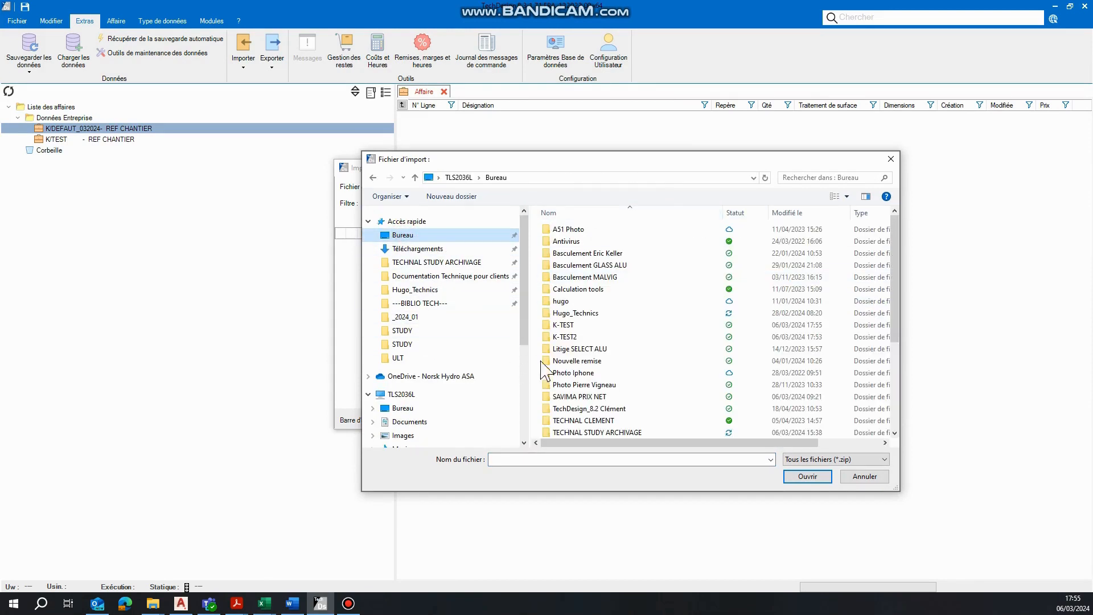
{"action": "left_click", "coordinate": [563, 338]}
{"action": "left_click", "coordinate": [811, 479]}
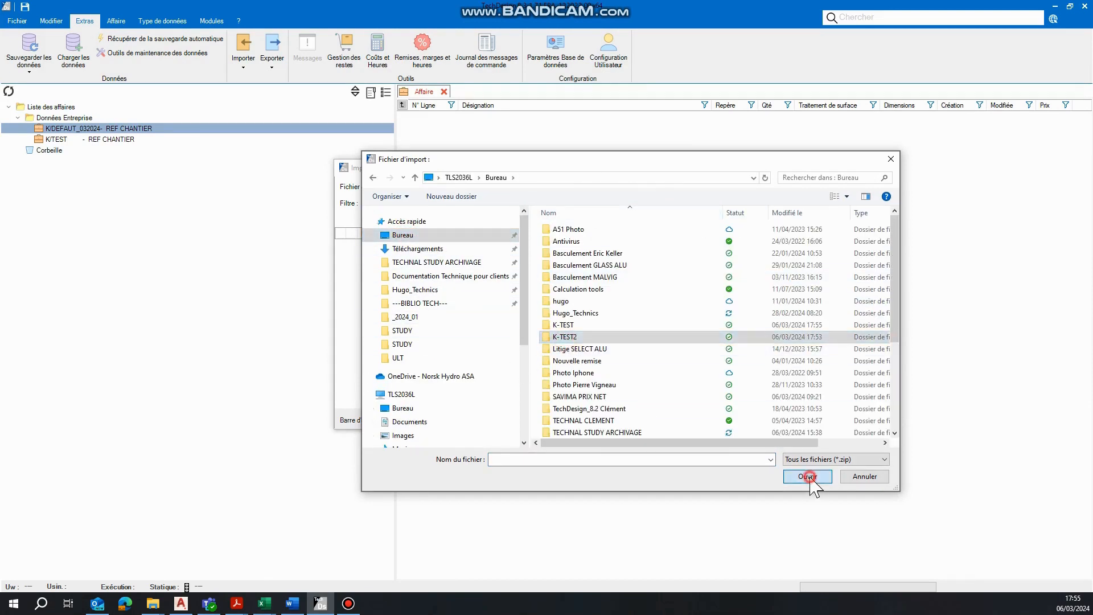
{"action": "left_click", "coordinate": [569, 229]}
{"action": "left_click", "coordinate": [799, 470]}
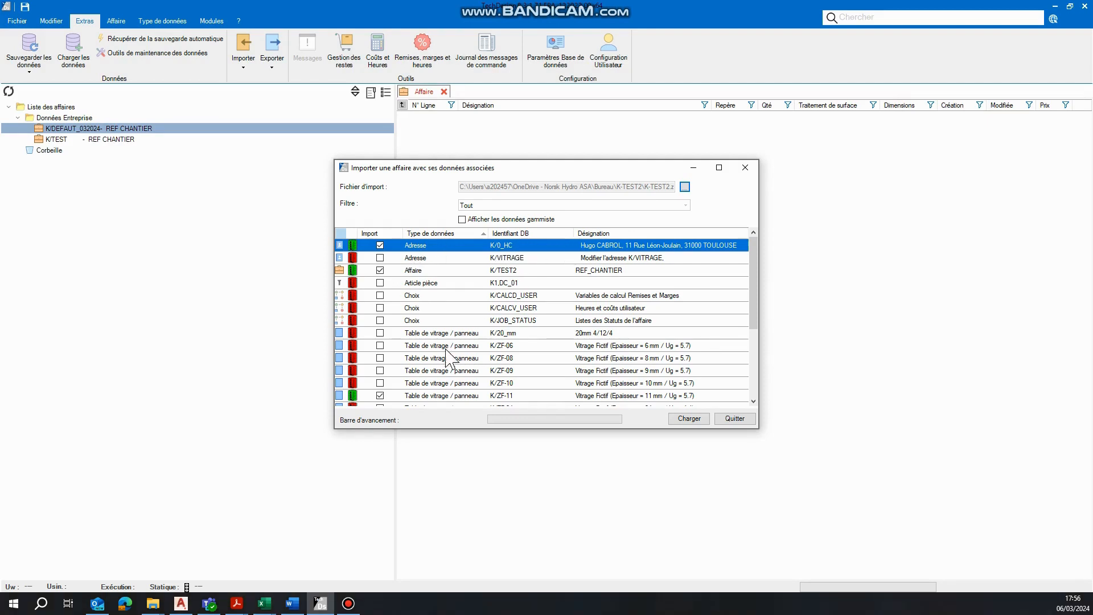
- Examine the list of importable data for K/TEST2, checking the green and red symbols and which entries are ticked for import
{"action": "scroll", "coordinate": [424, 345], "scroll_direction": "down", "scroll_amount": 1}
{"action": "scroll", "coordinate": [433, 345], "scroll_direction": "down", "scroll_amount": 3}
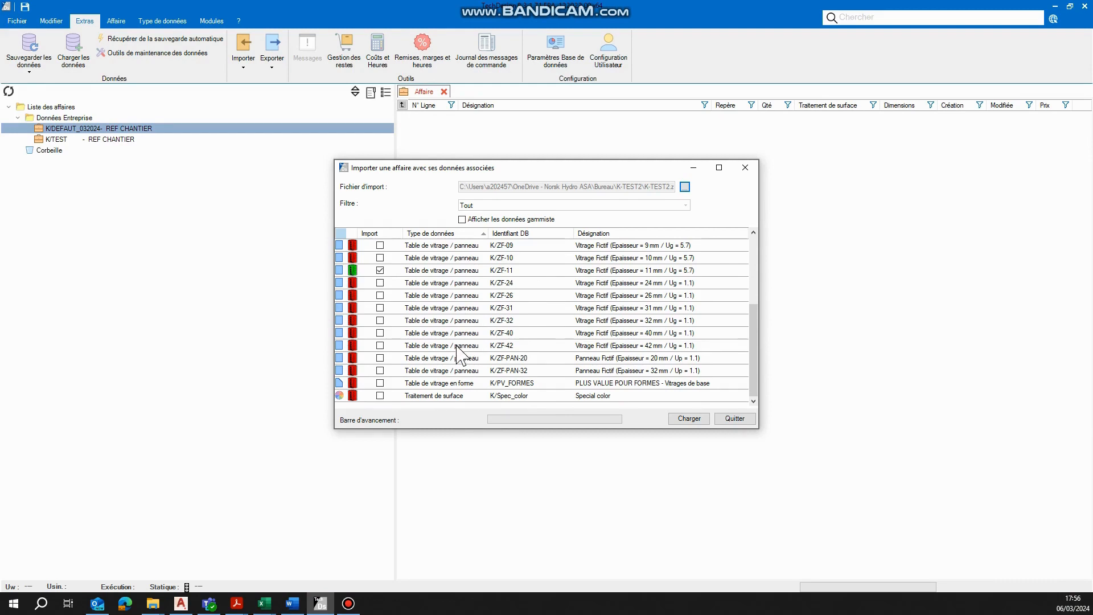
{"action": "scroll", "coordinate": [462, 368], "scroll_direction": "up", "scroll_amount": 2}
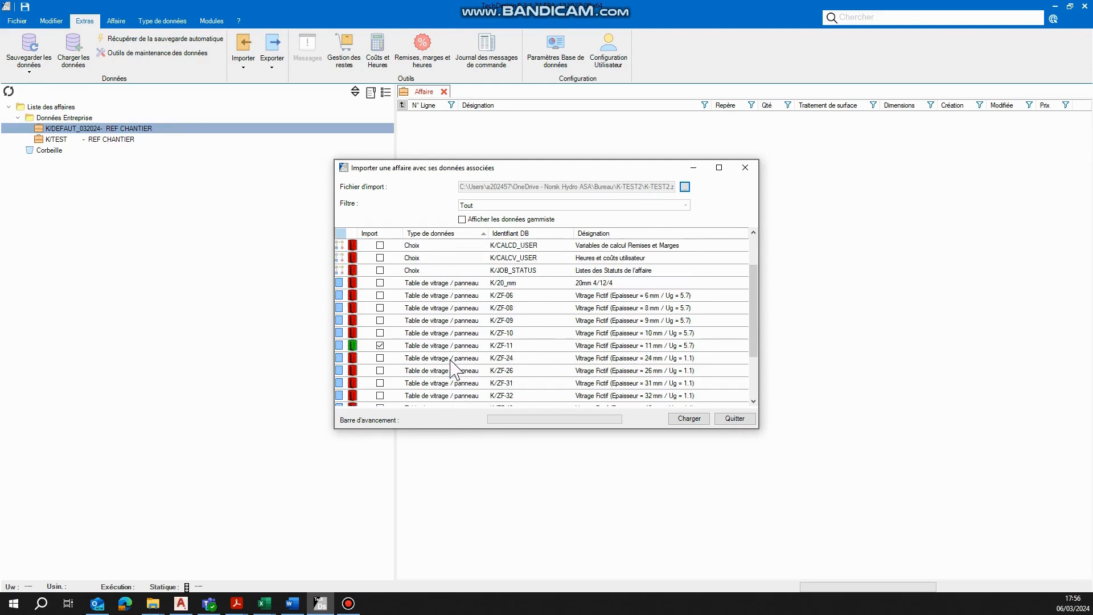
{"action": "scroll", "coordinate": [451, 362], "scroll_direction": "up", "scroll_amount": 1}
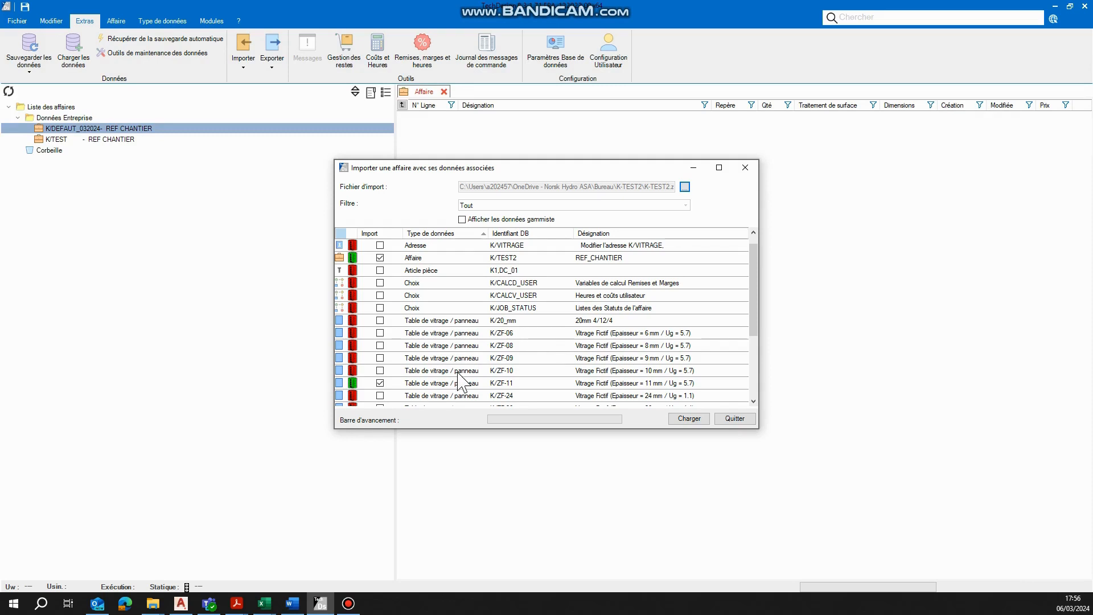
{"action": "scroll", "coordinate": [489, 352], "scroll_direction": "down", "scroll_amount": 1}
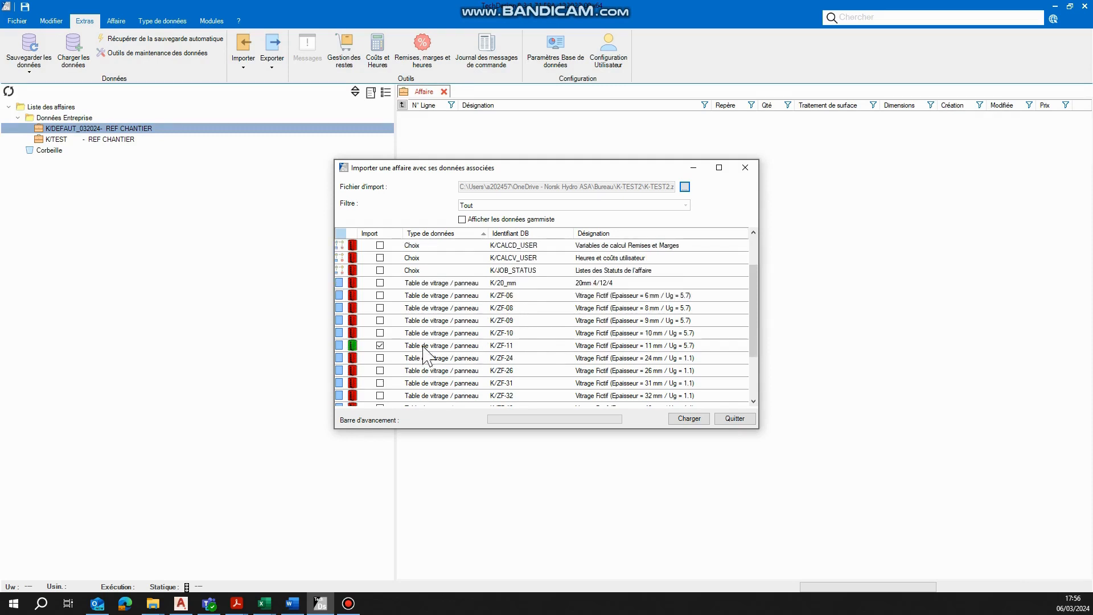
{"action": "scroll", "coordinate": [413, 351], "scroll_direction": "up", "scroll_amount": 2}
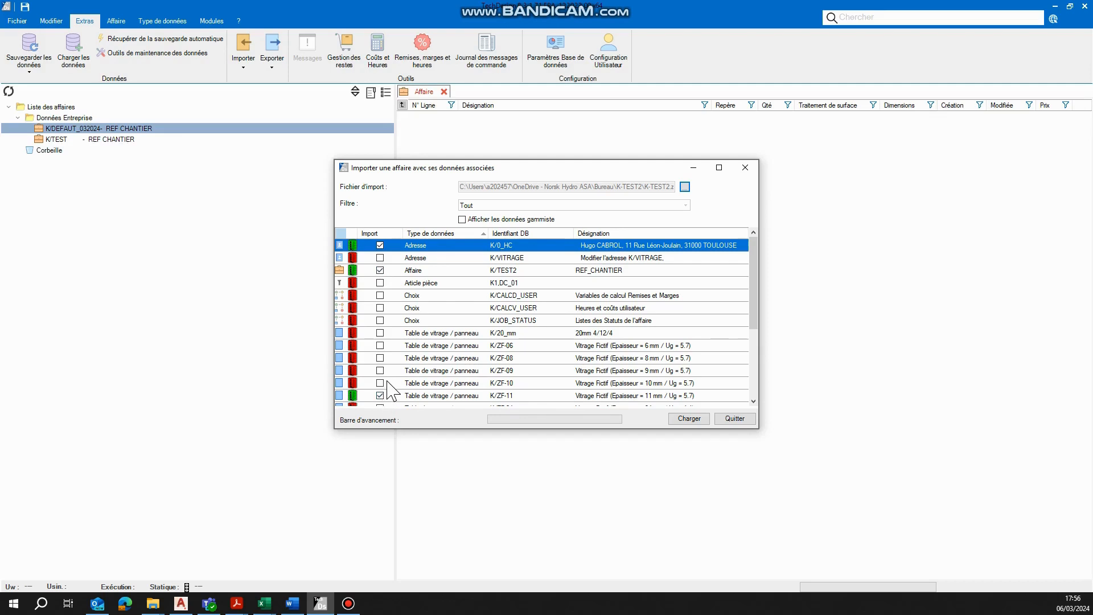
{"action": "scroll", "coordinate": [391, 383], "scroll_direction": "down", "scroll_amount": 1}
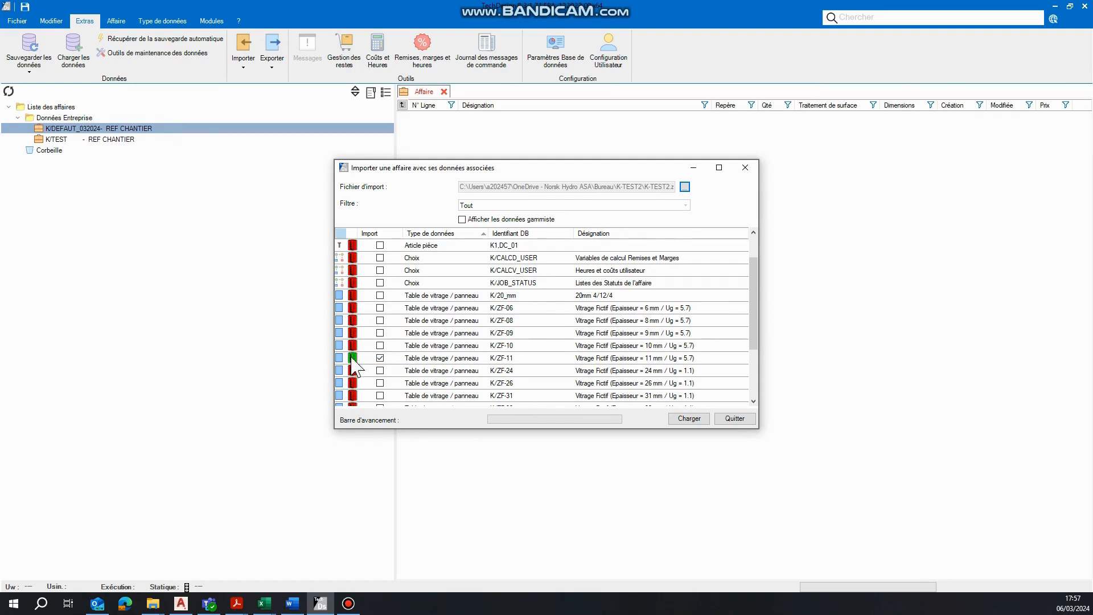
{"action": "scroll", "coordinate": [427, 359], "scroll_direction": "down", "scroll_amount": 1}
{"action": "scroll", "coordinate": [428, 359], "scroll_direction": "down", "scroll_amount": 2}
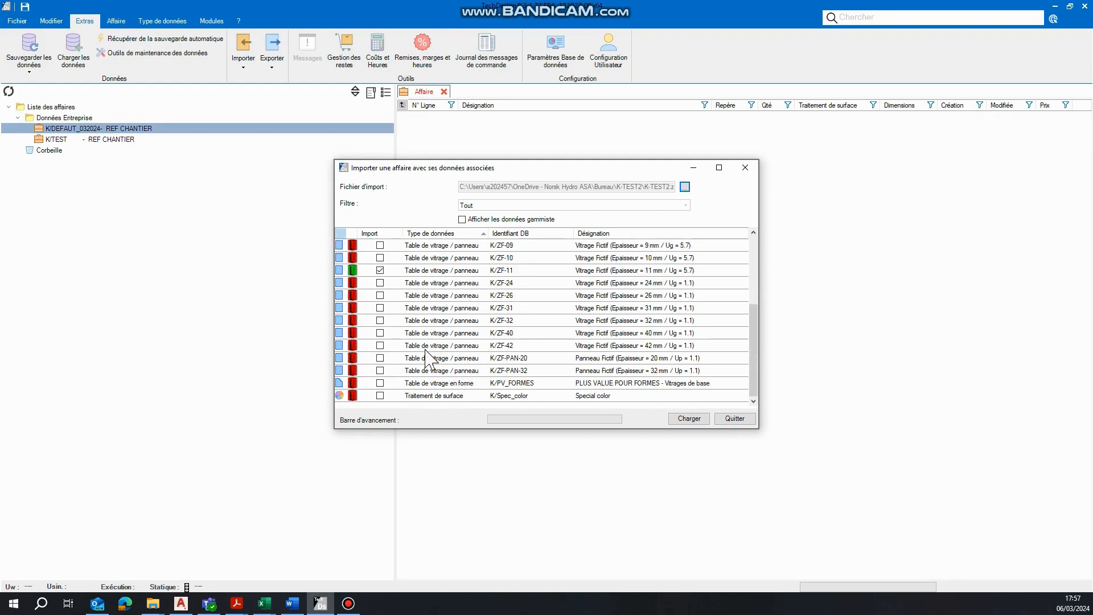
{"action": "scroll", "coordinate": [428, 359], "scroll_direction": "up", "scroll_amount": 4}
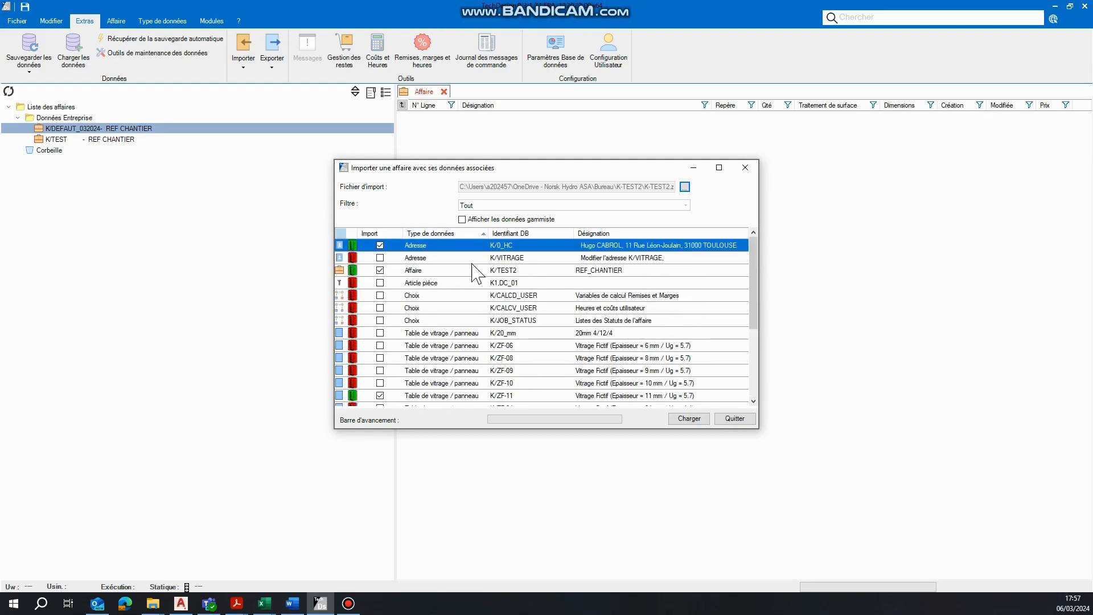
- Load the ticked data, accepting the import warning, and open the imported project K/TEST2 to list its lines
{"action": "left_click", "coordinate": [687, 420]}
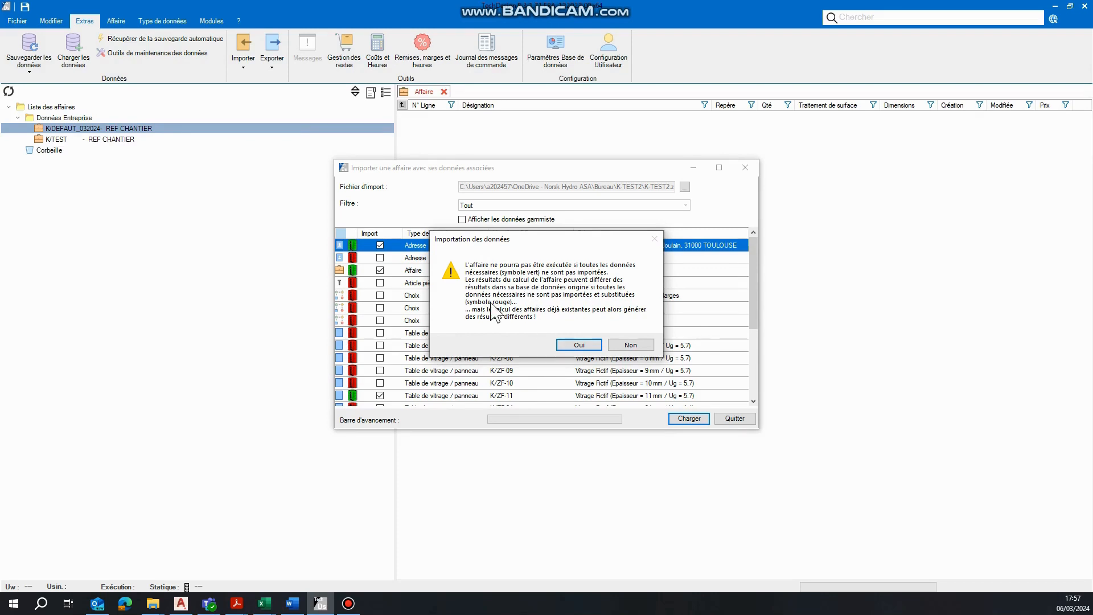
{"action": "left_click", "coordinate": [576, 345]}
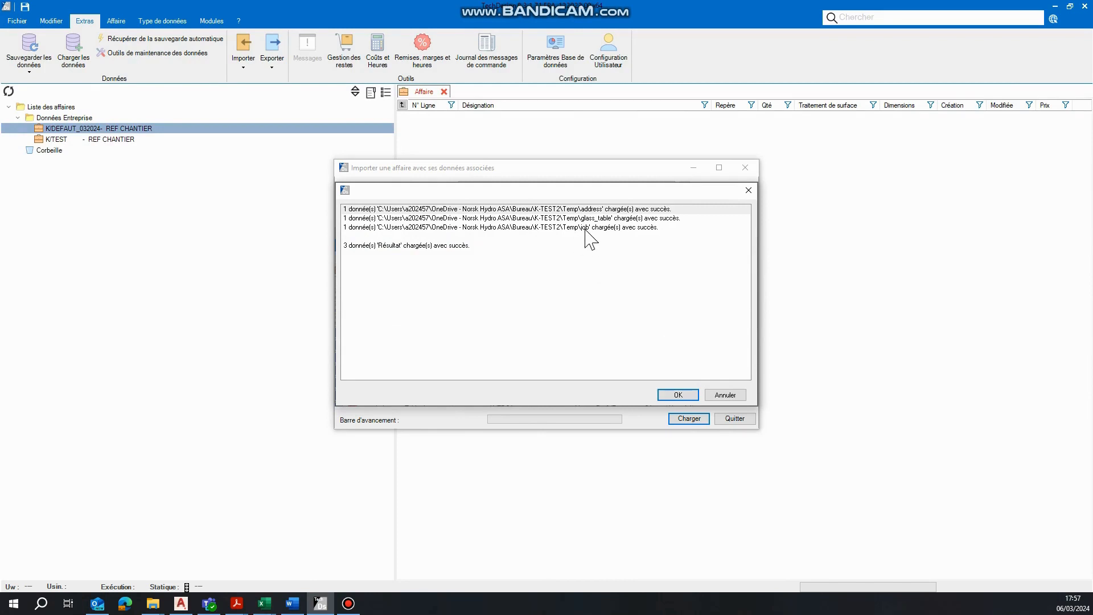
{"action": "left_click", "coordinate": [676, 395]}
{"action": "left_click", "coordinate": [672, 417]}
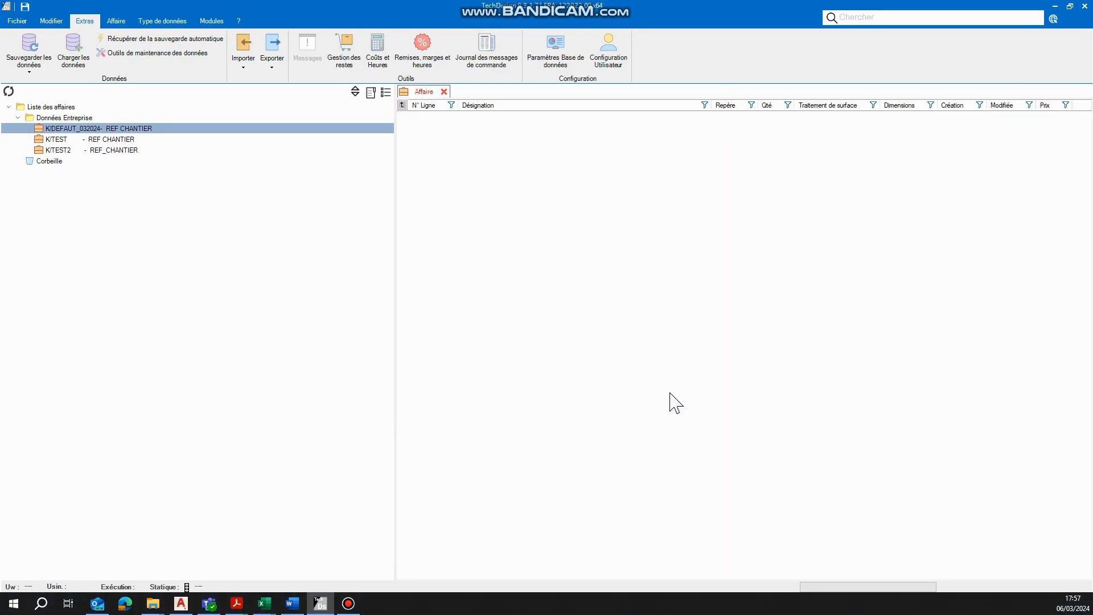
{"action": "double_click", "coordinate": [100, 150]}
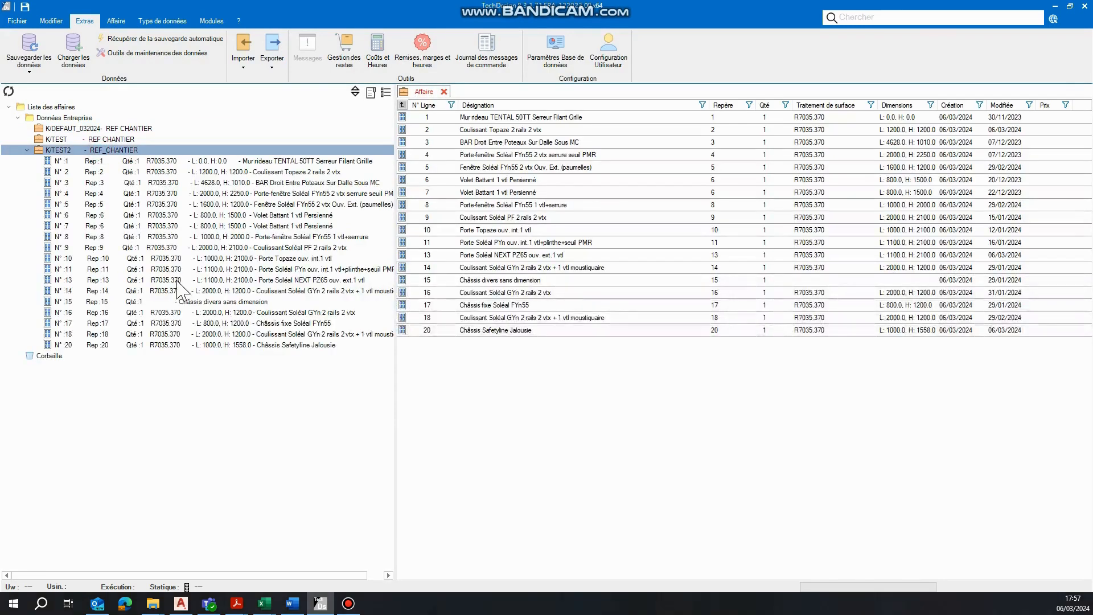